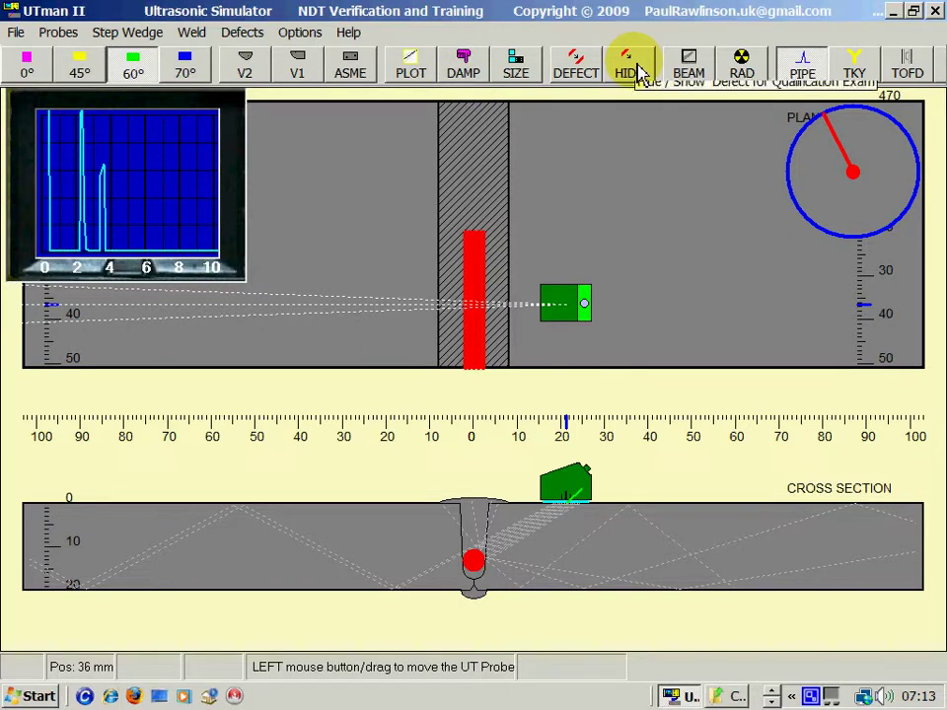
# Step: Expand the flaw detector's controls, set the amplitude to 36 dB and shift the probe to about 20 mm from the weld centreline
pyautogui.click(530, 76)
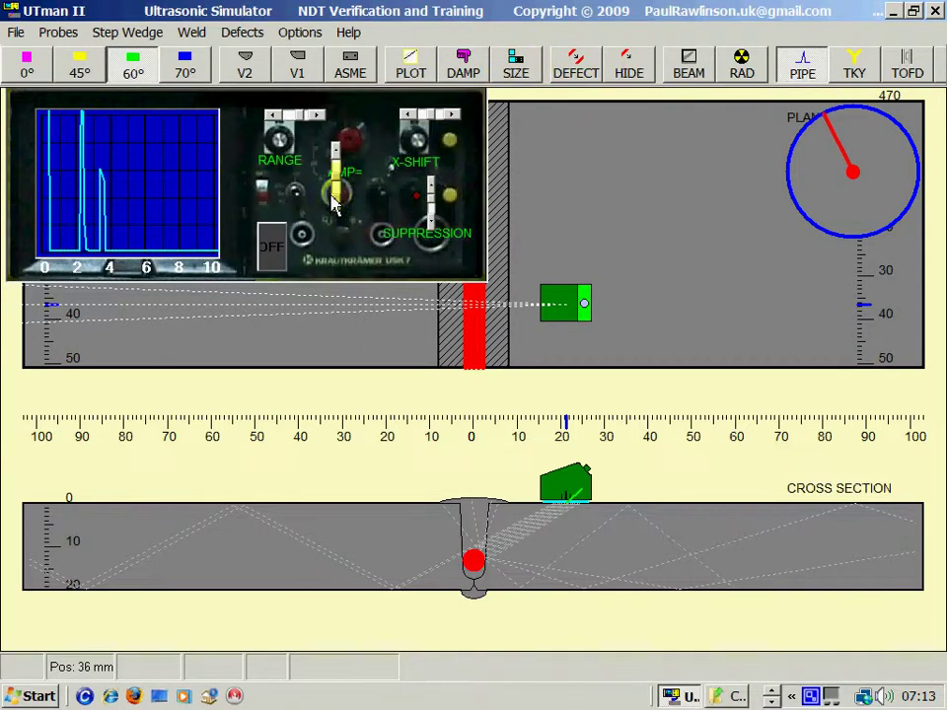
pyautogui.moveTo(338, 210); pyautogui.dragTo(358, 167)
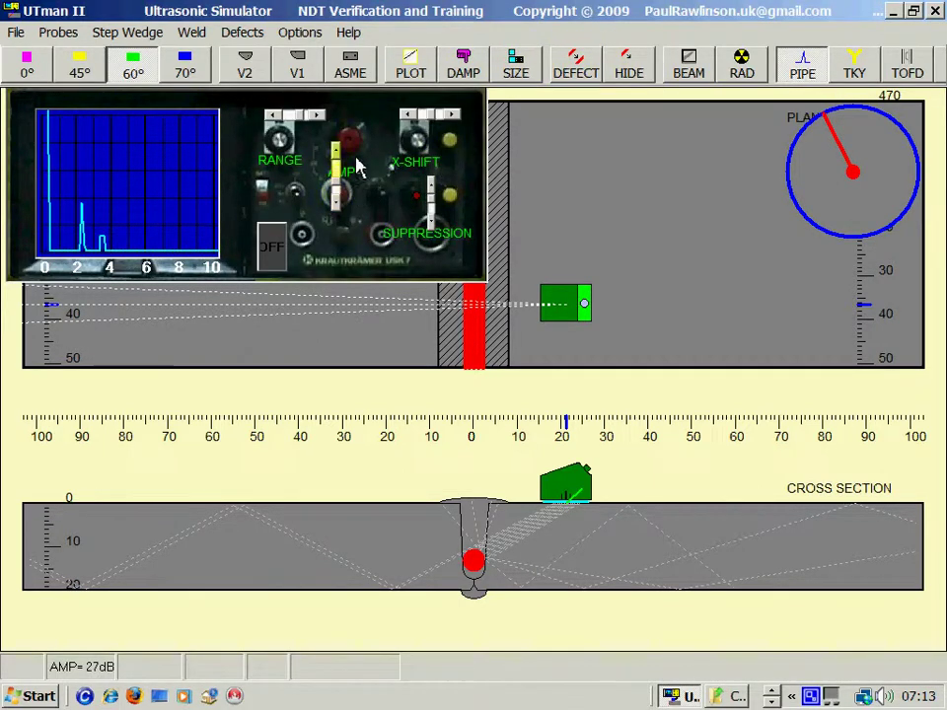
pyautogui.click(338, 160)
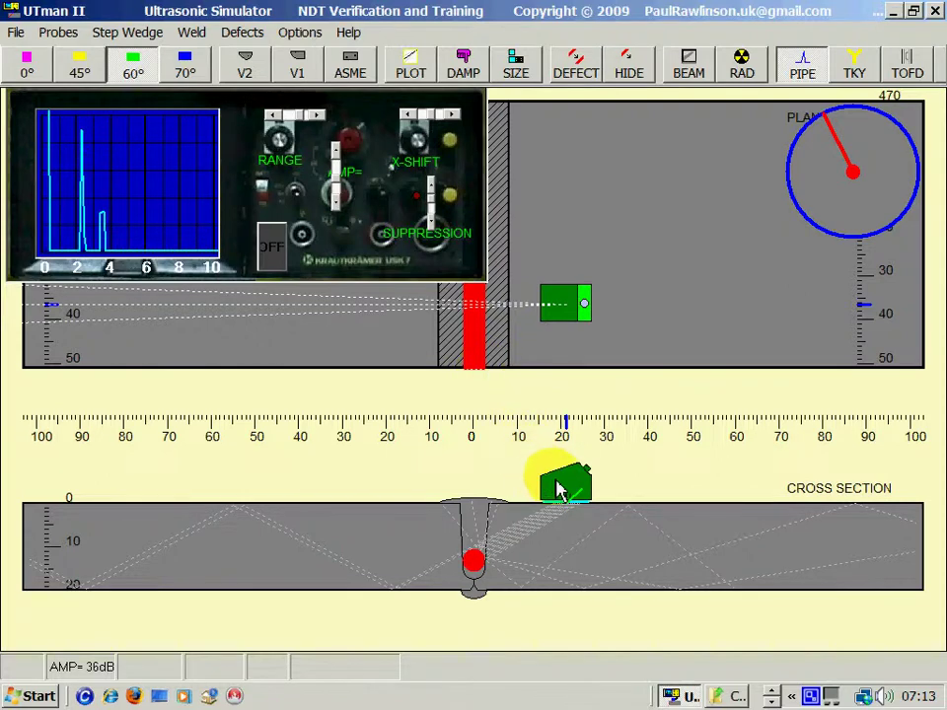
pyautogui.moveTo(557, 483)
pyautogui.mouseDown()
pyautogui.moveTo(609, 487)
pyautogui.moveTo(562, 485)
pyautogui.mouseUp()
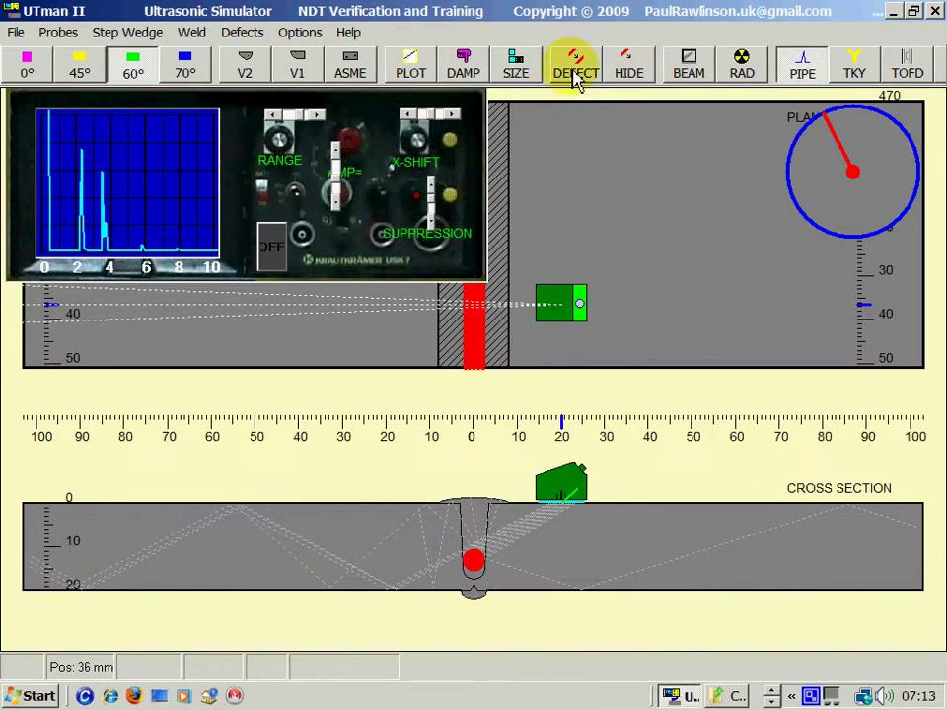
# Step: Load the ASME block and position the 60° probe at about 74 mm to catch the shallower hole's direct echo
pyautogui.click(351, 67)
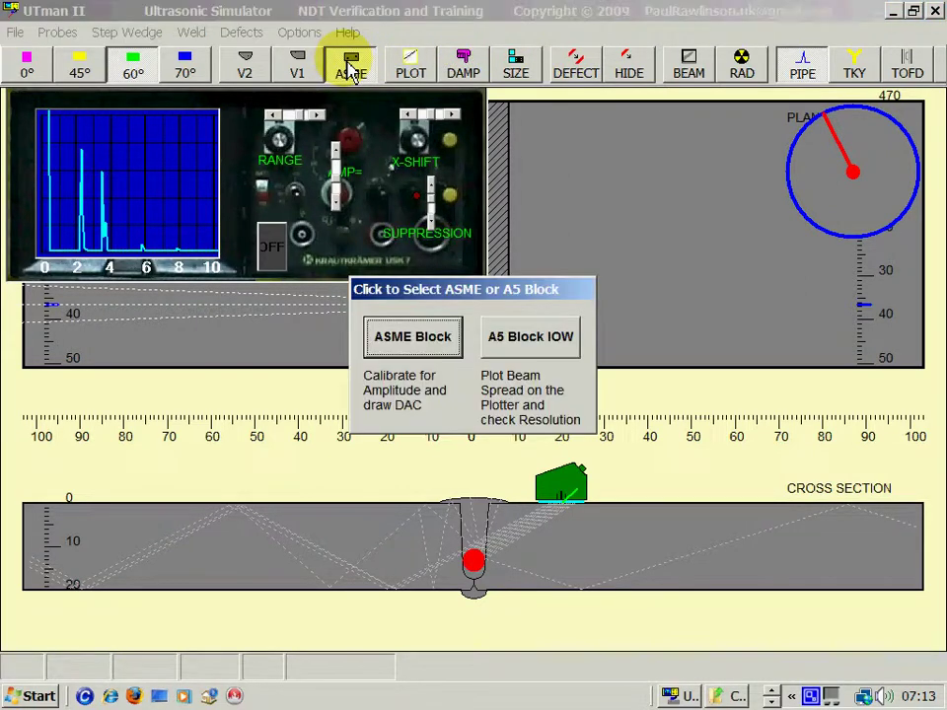
pyautogui.click(405, 354)
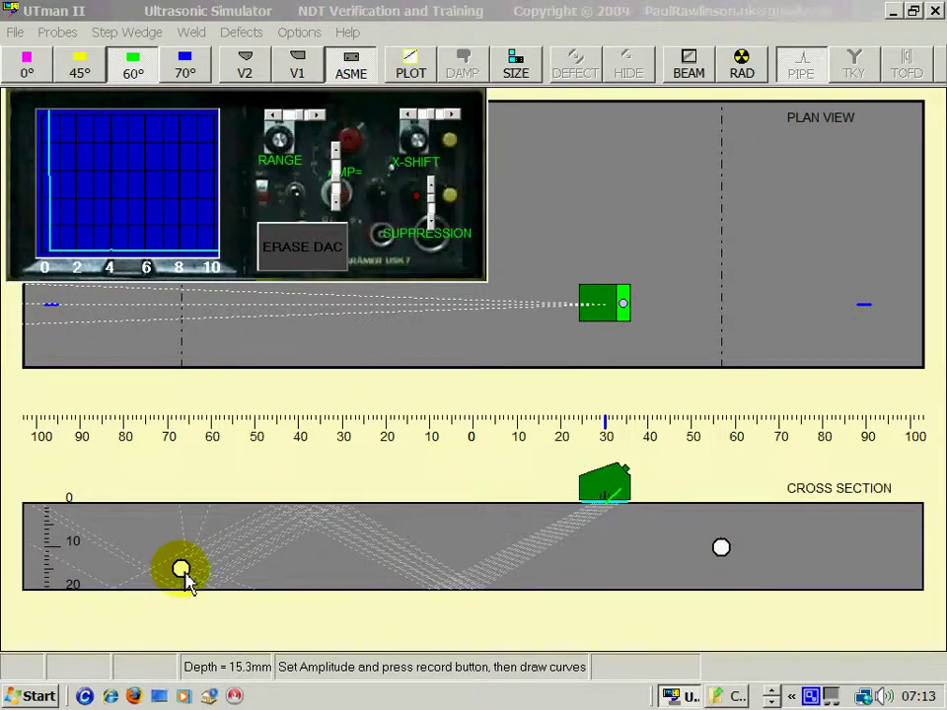
pyautogui.moveTo(602, 493)
pyautogui.mouseDown()
pyautogui.moveTo(591, 485)
pyautogui.moveTo(606, 487)
pyautogui.mouseUp()
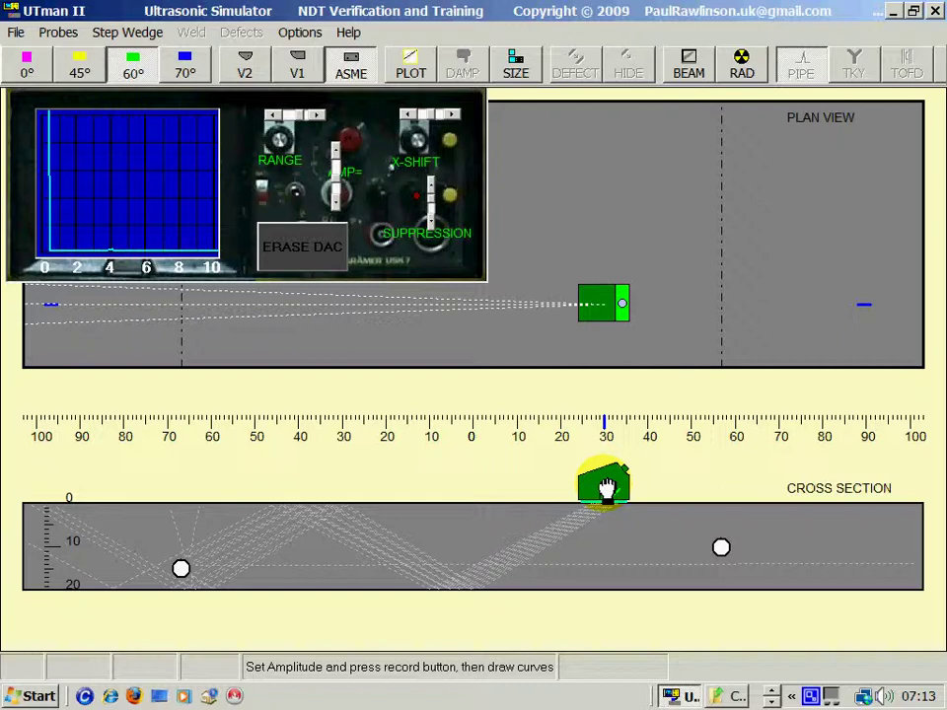
pyautogui.moveTo(606, 486); pyautogui.dragTo(799, 482)
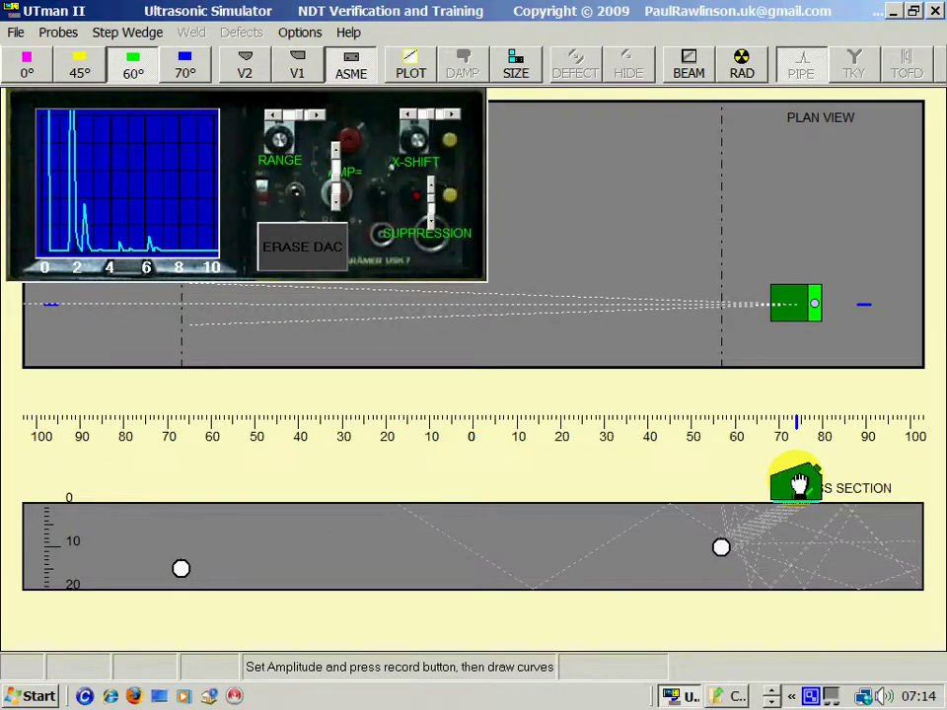
# Step: Set the amplitude to 29 dB and mark the shallower hole's echo peak on the graticule
pyautogui.click(342, 214)
pyautogui.click(339, 213)
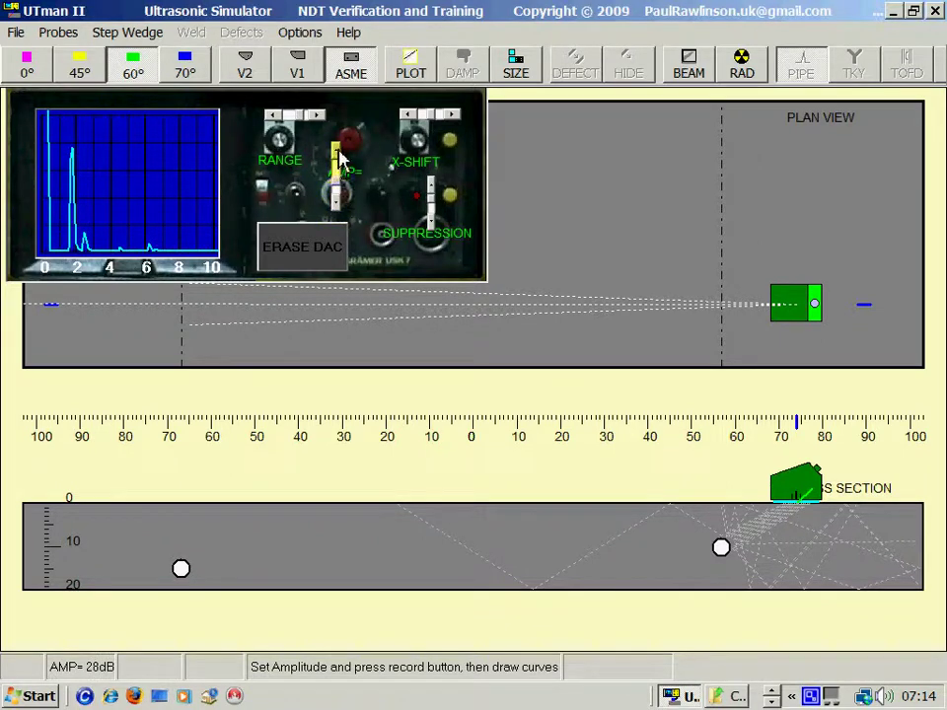
pyautogui.click(75, 133)
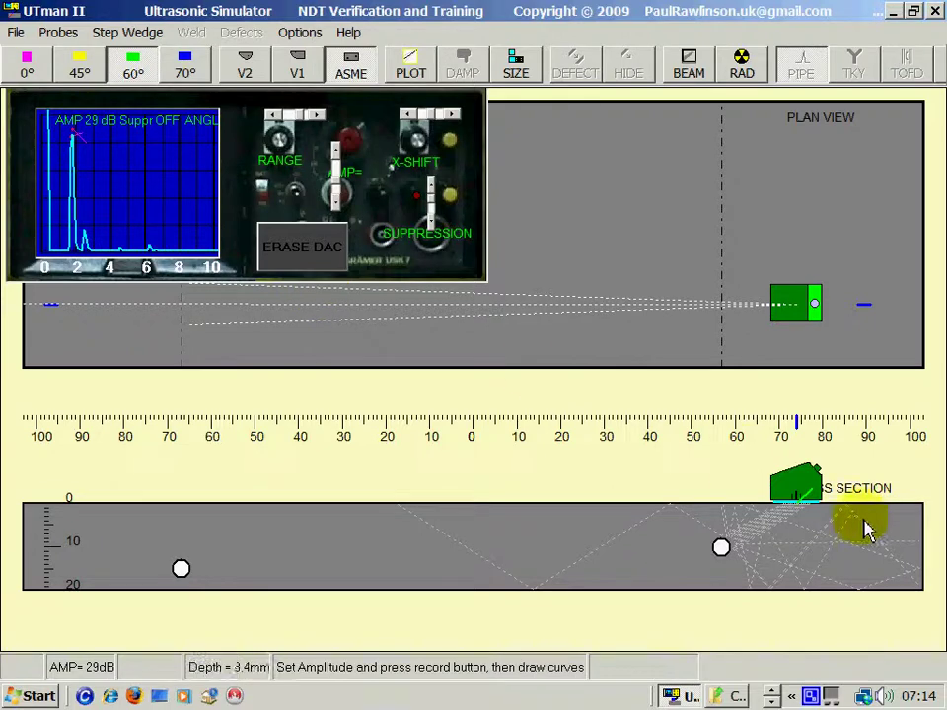
# Step: Mark the deeper hole's direct echo peak and both holes' skip echo peaks on the graticule, turning the probe around as needed
pyautogui.moveTo(825, 487); pyautogui.dragTo(295, 467)
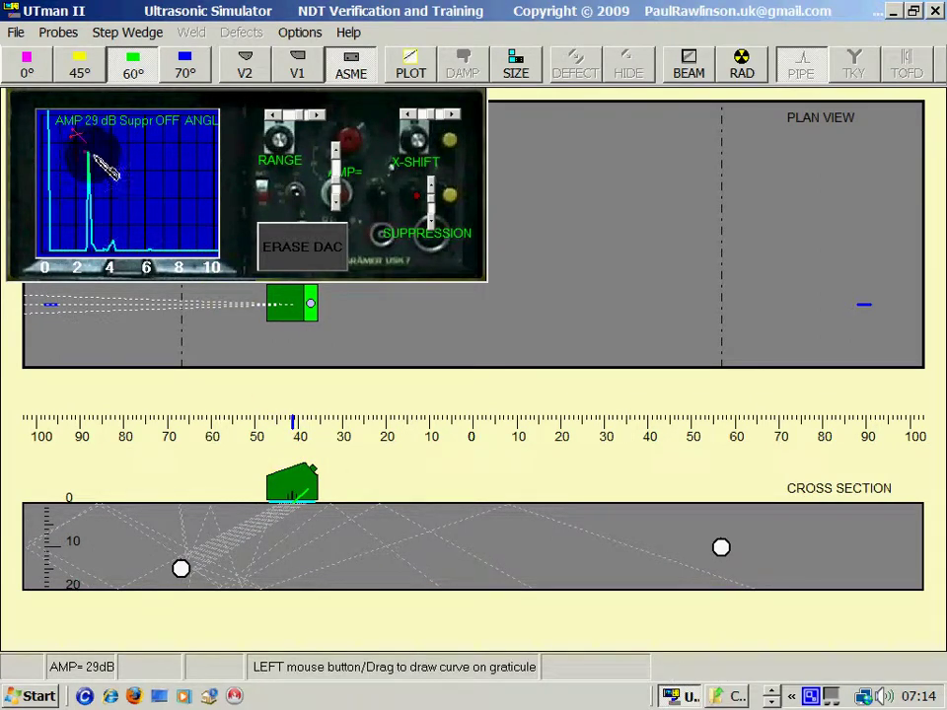
pyautogui.click(318, 493)
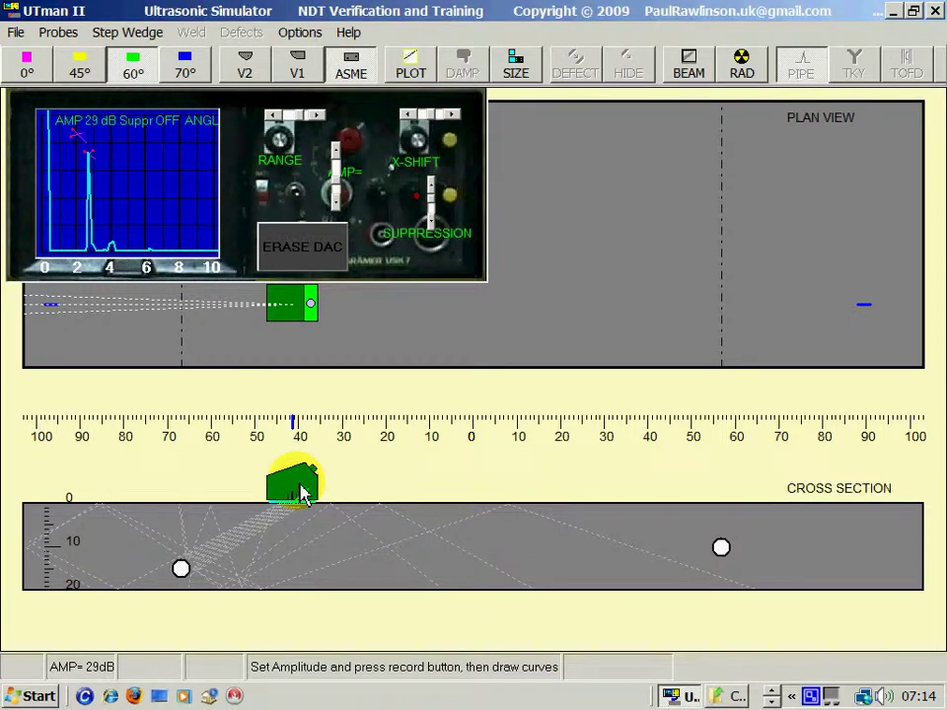
pyautogui.rightClick(299, 488)
pyautogui.moveTo(298, 487); pyautogui.dragTo(504, 503)
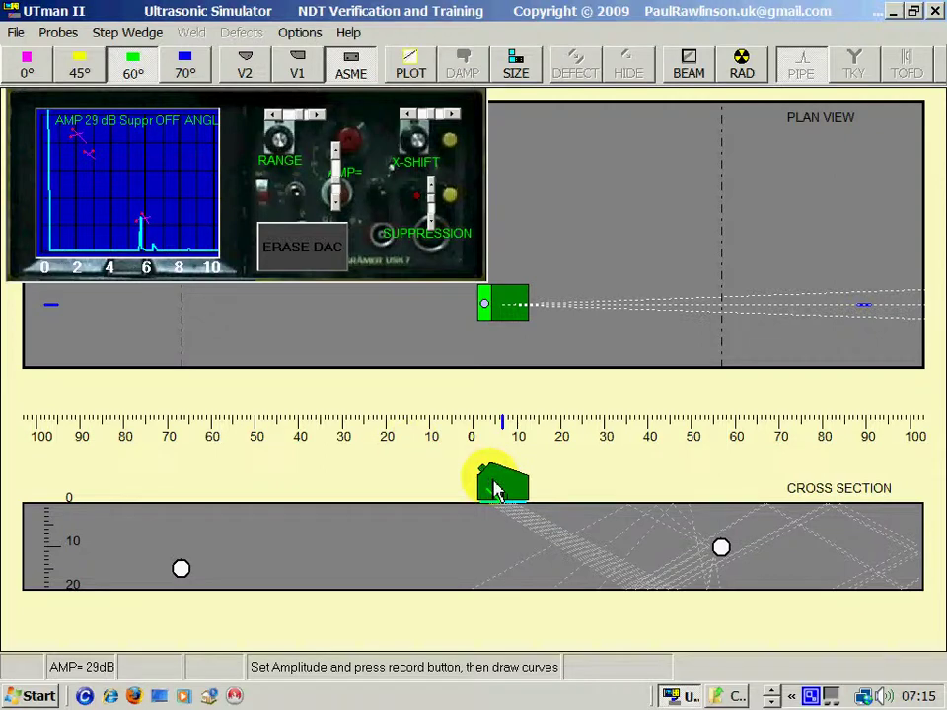
pyautogui.moveTo(495, 490)
pyautogui.mouseDown()
pyautogui.moveTo(355, 494)
pyautogui.moveTo(376, 498)
pyautogui.moveTo(365, 499)
pyautogui.mouseUp()
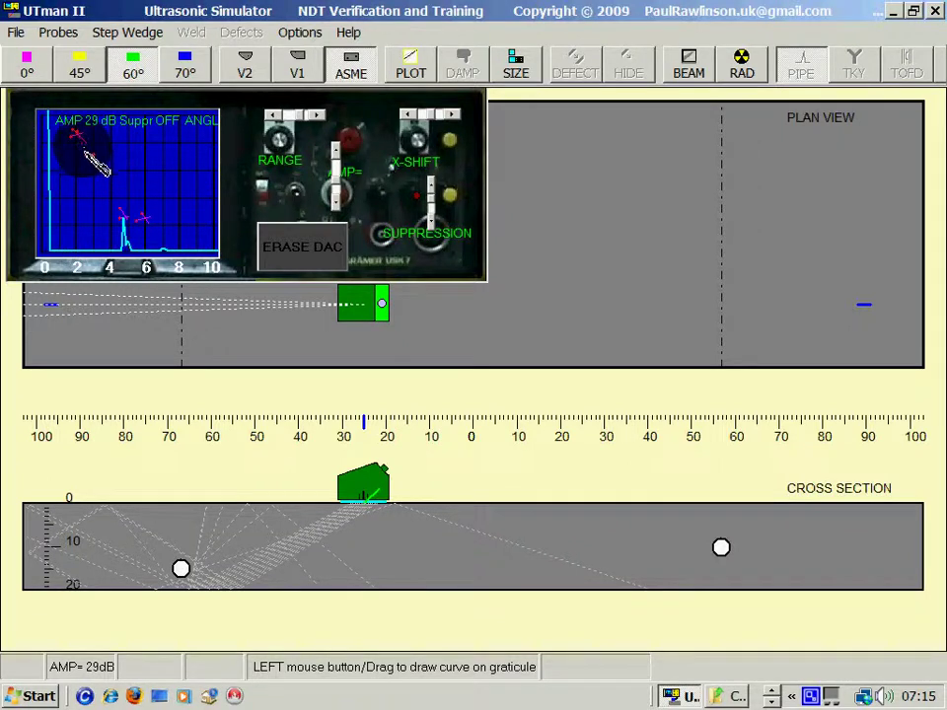
# Step: Draw the DAC curve through the marked echo peaks and label it "DAC" on the graticule
pyautogui.moveTo(77, 133)
pyautogui.mouseDown()
pyautogui.moveTo(125, 215)
pyautogui.moveTo(187, 245)
pyautogui.mouseUp()
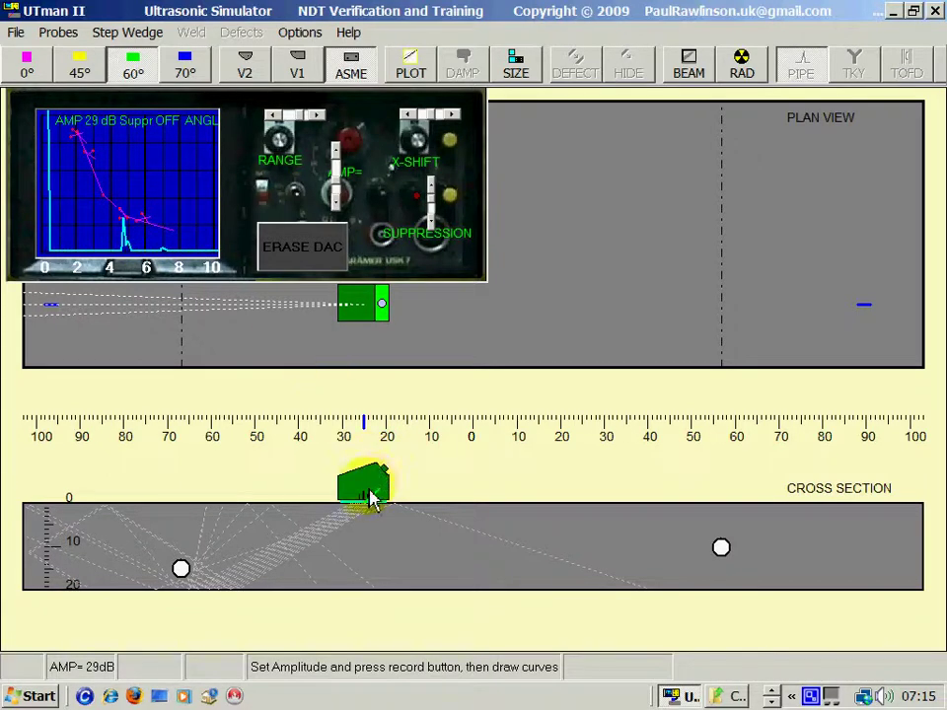
pyautogui.moveTo(370, 498)
pyautogui.mouseDown()
pyautogui.moveTo(291, 481)
pyautogui.moveTo(302, 483)
pyautogui.mouseUp()
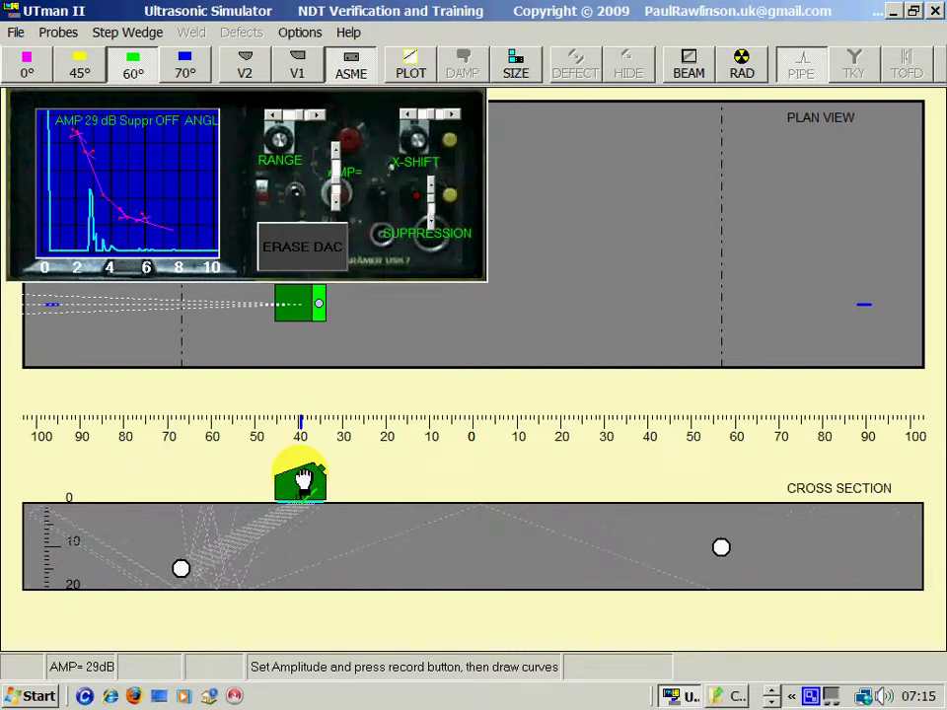
pyautogui.click(85, 150)
pyautogui.moveTo(91, 158)
pyautogui.mouseDown()
pyautogui.moveTo(168, 242)
pyautogui.moveTo(71, 117)
pyautogui.moveTo(103, 194)
pyautogui.moveTo(146, 228)
pyautogui.moveTo(173, 231)
pyautogui.mouseUp()
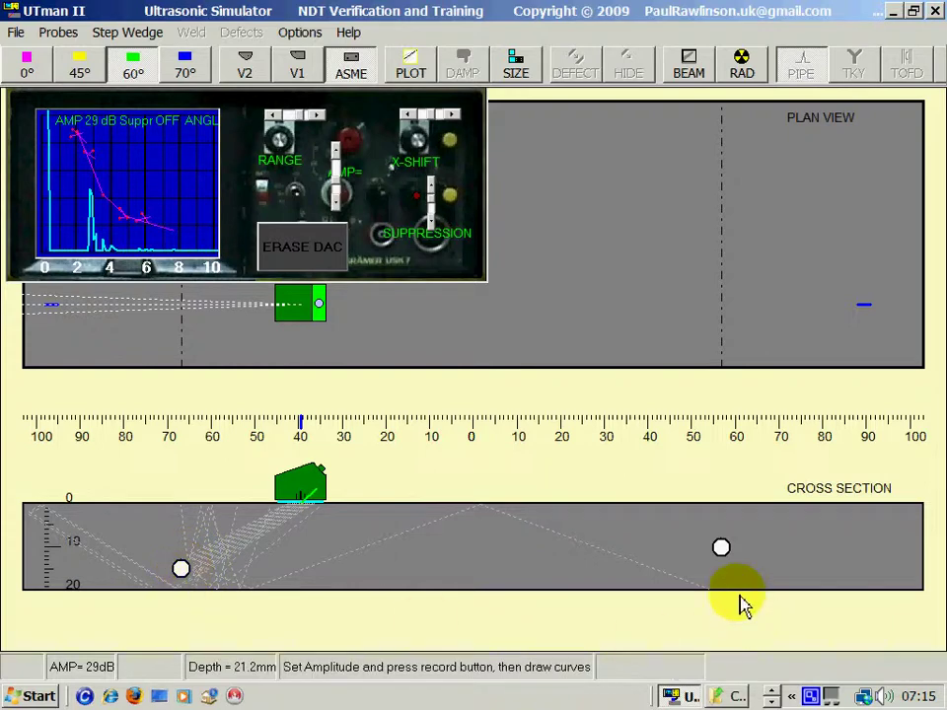
pyautogui.moveTo(309, 494)
pyautogui.mouseDown()
pyautogui.moveTo(332, 490)
pyautogui.moveTo(294, 490)
pyautogui.mouseUp()
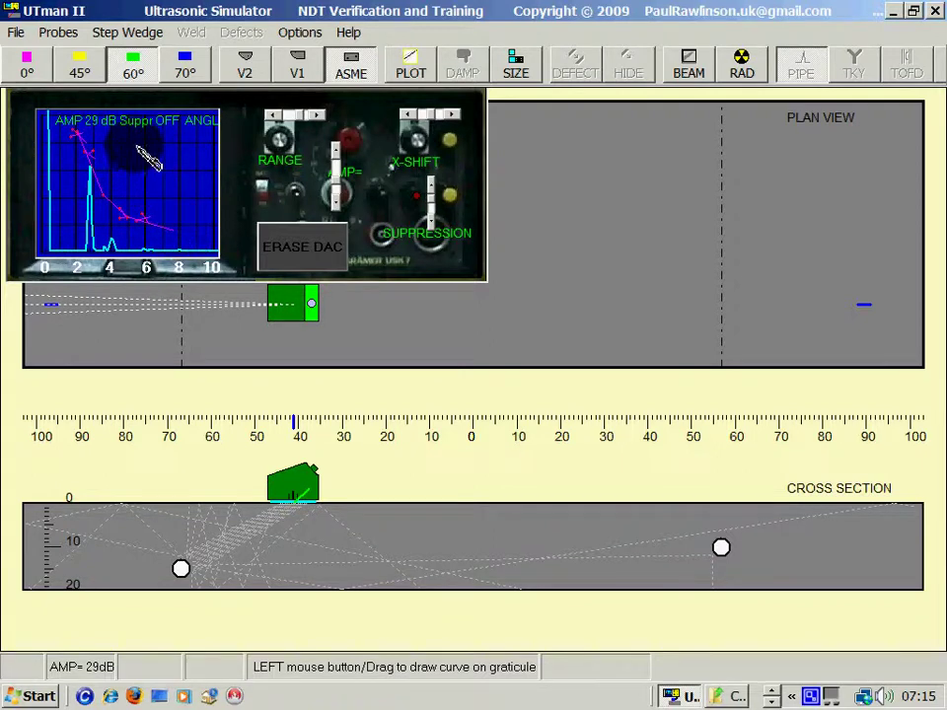
pyautogui.moveTo(137, 145)
pyautogui.mouseDown()
pyautogui.moveTo(151, 166)
pyautogui.moveTo(207, 153)
pyautogui.moveTo(188, 166)
pyautogui.mouseUp()
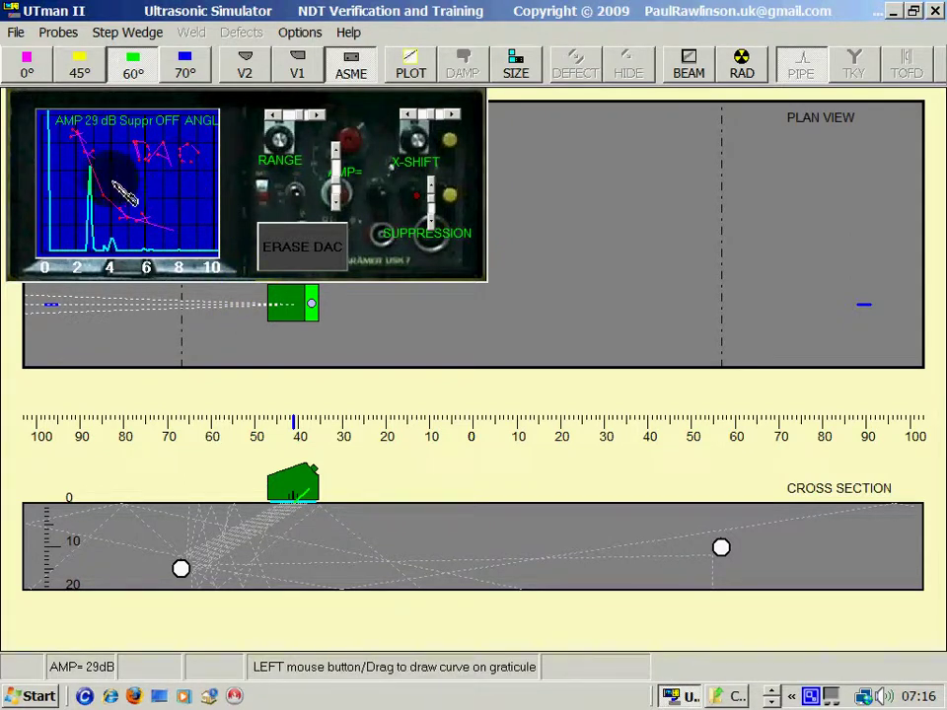
# Step: Return to the pipe weld and scan the round defect from both sides, comparing its echoes with the DAC curve
pyautogui.click(357, 77)
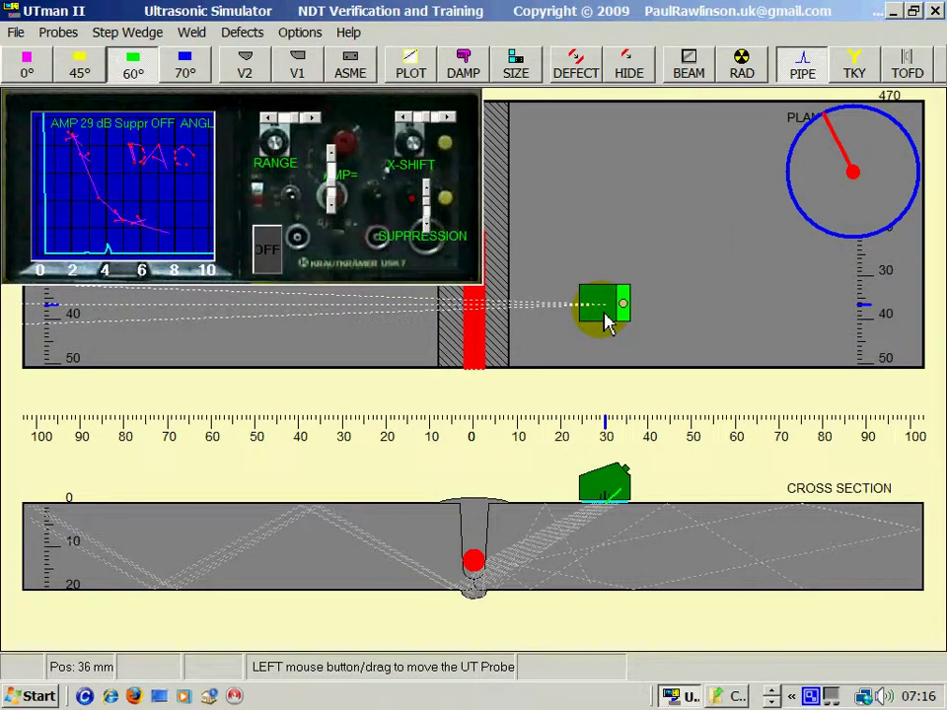
pyautogui.moveTo(623, 311); pyautogui.dragTo(564, 302)
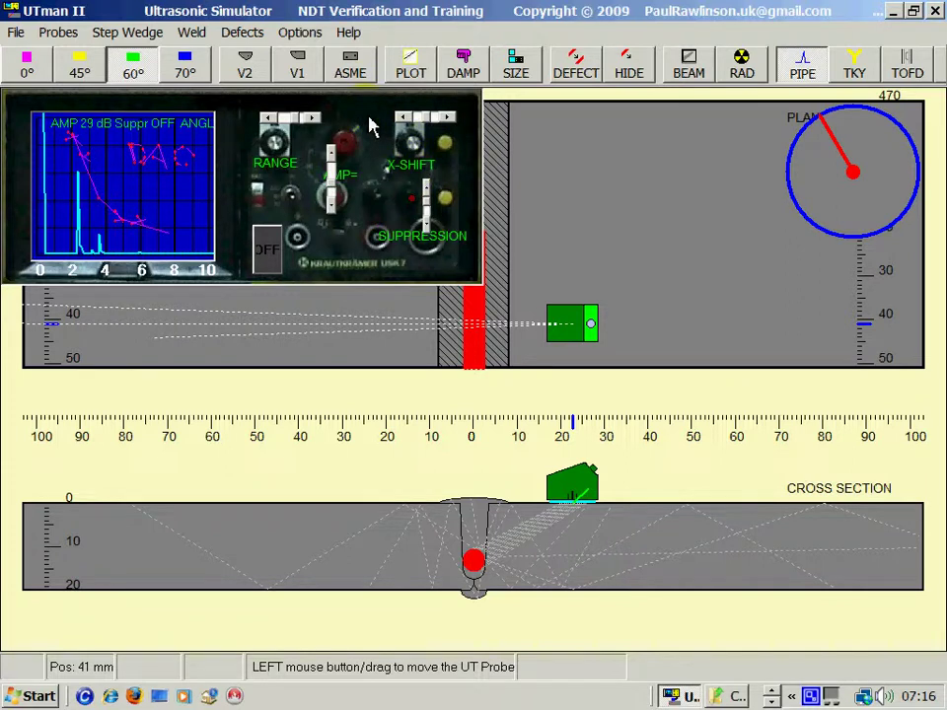
pyautogui.moveTo(582, 328); pyautogui.dragTo(567, 312)
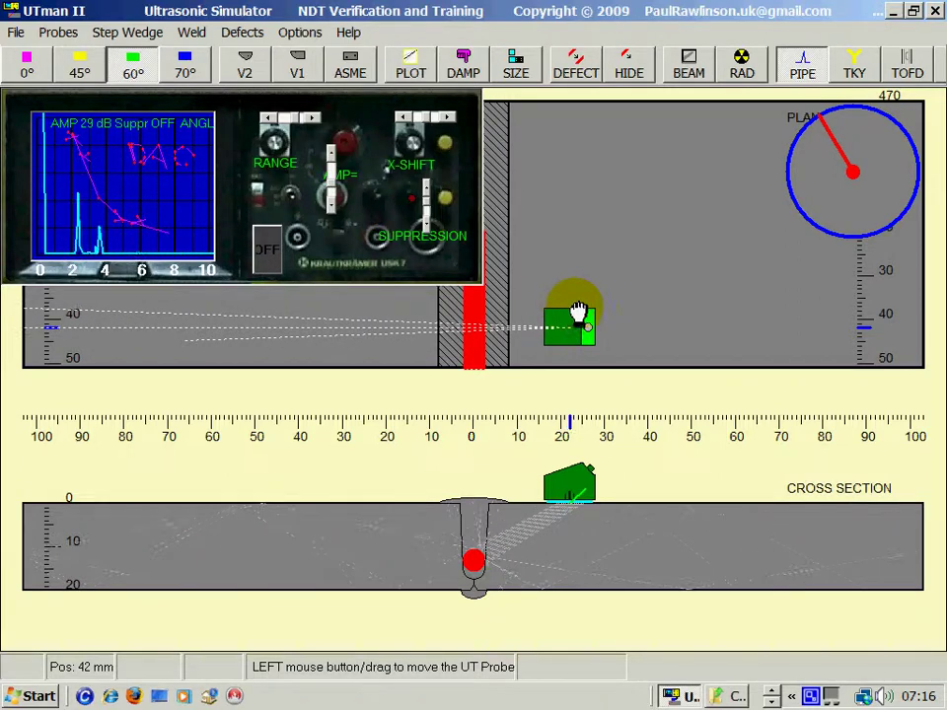
pyautogui.moveTo(578, 311); pyautogui.dragTo(676, 306)
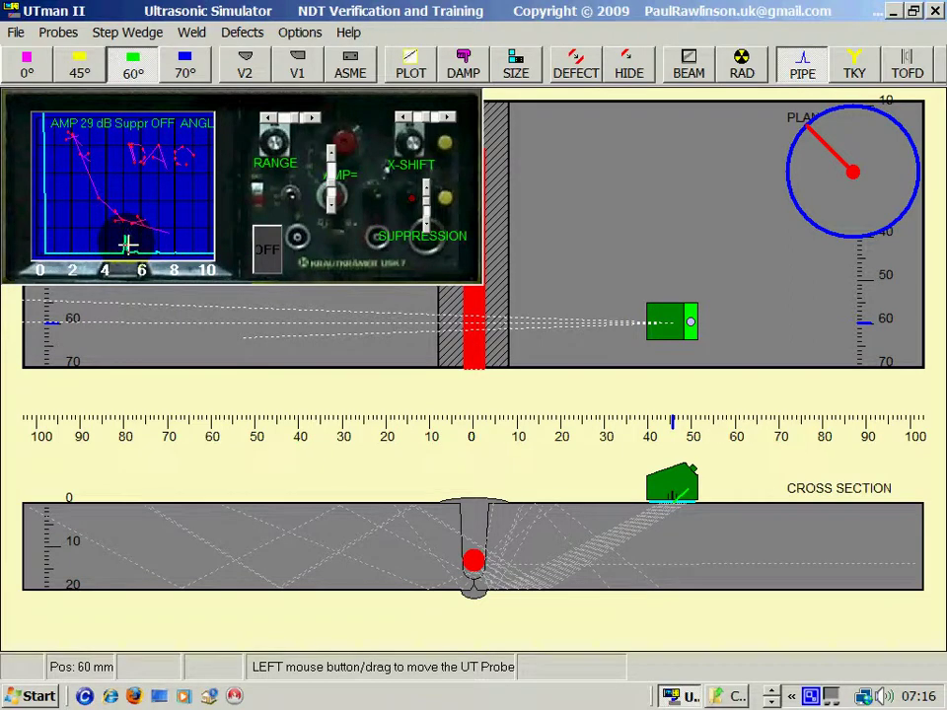
pyautogui.moveTo(351, 314)
pyautogui.mouseDown()
pyautogui.moveTo(322, 317)
pyautogui.moveTo(384, 322)
pyautogui.moveTo(386, 334)
pyautogui.moveTo(370, 314)
pyautogui.moveTo(277, 309)
pyautogui.moveTo(281, 301)
pyautogui.moveTo(322, 309)
pyautogui.moveTo(285, 310)
pyautogui.moveTo(306, 306)
pyautogui.moveTo(270, 308)
pyautogui.moveTo(264, 300)
pyautogui.moveTo(278, 304)
pyautogui.mouseUp()
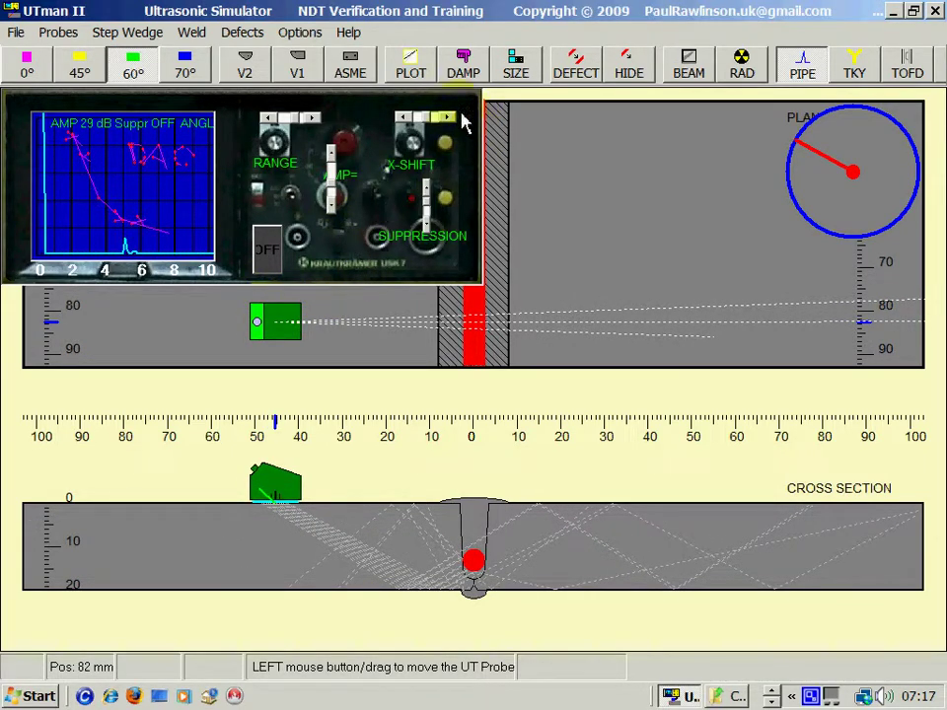
# Step: Draw defect 2 as a line defect along the weld's right fusion face, spanning about 132 to 209 mm around the pipe
pyautogui.click(578, 70)
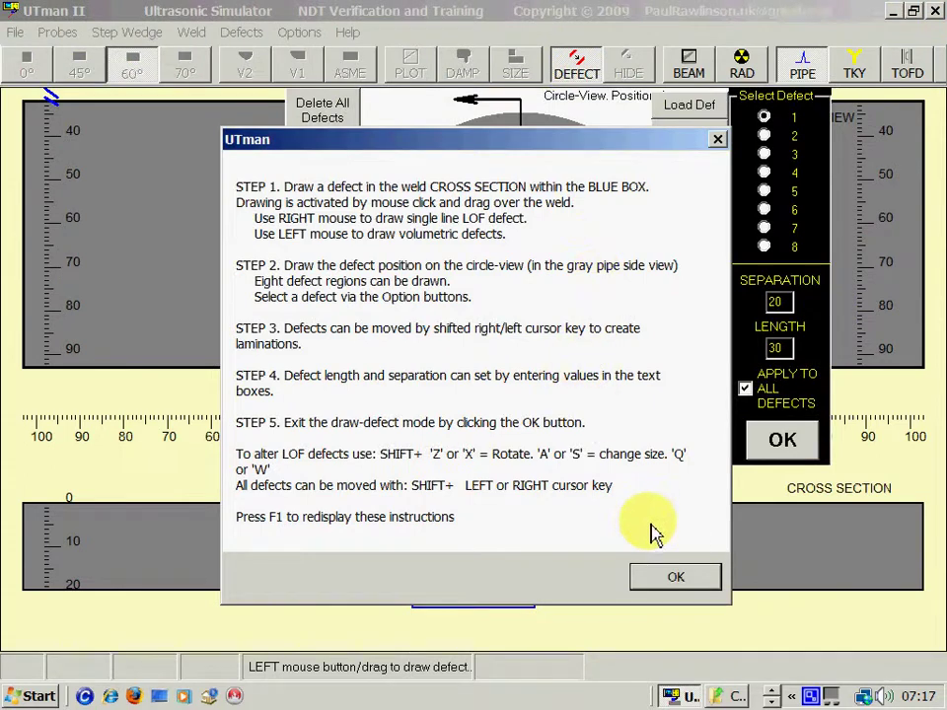
pyautogui.click(677, 584)
pyautogui.click(765, 136)
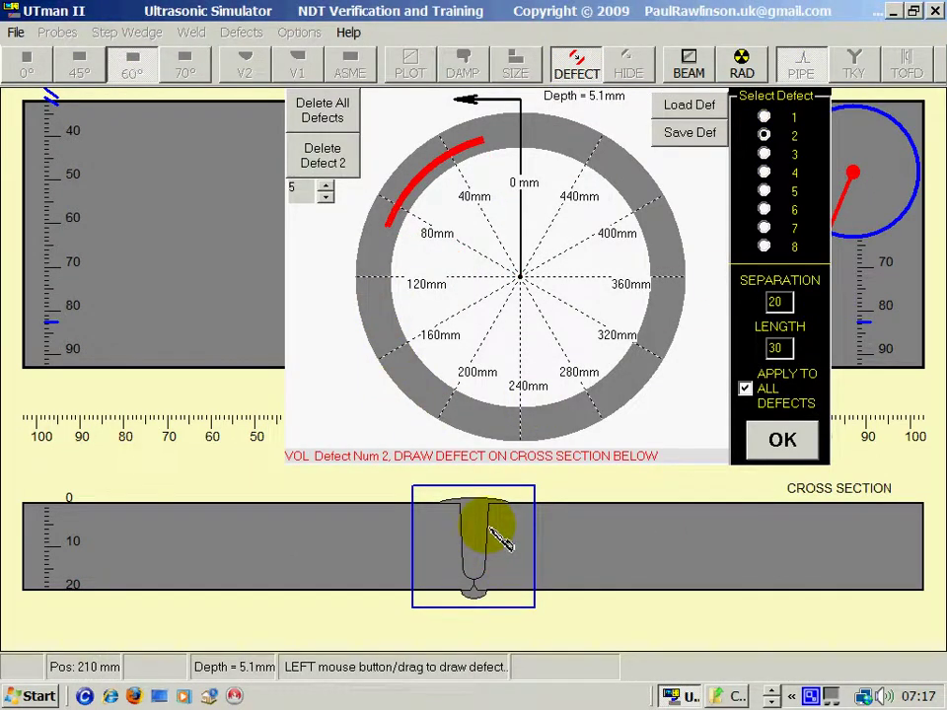
pyautogui.moveTo(491, 530); pyautogui.dragTo(490, 585)
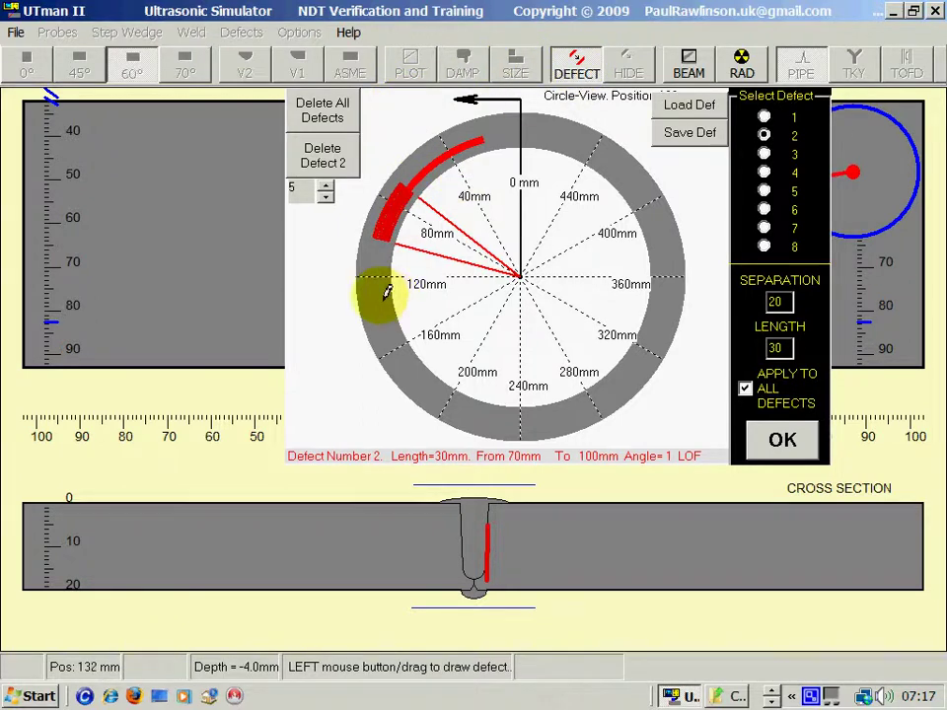
pyautogui.moveTo(381, 292); pyautogui.dragTo(460, 398)
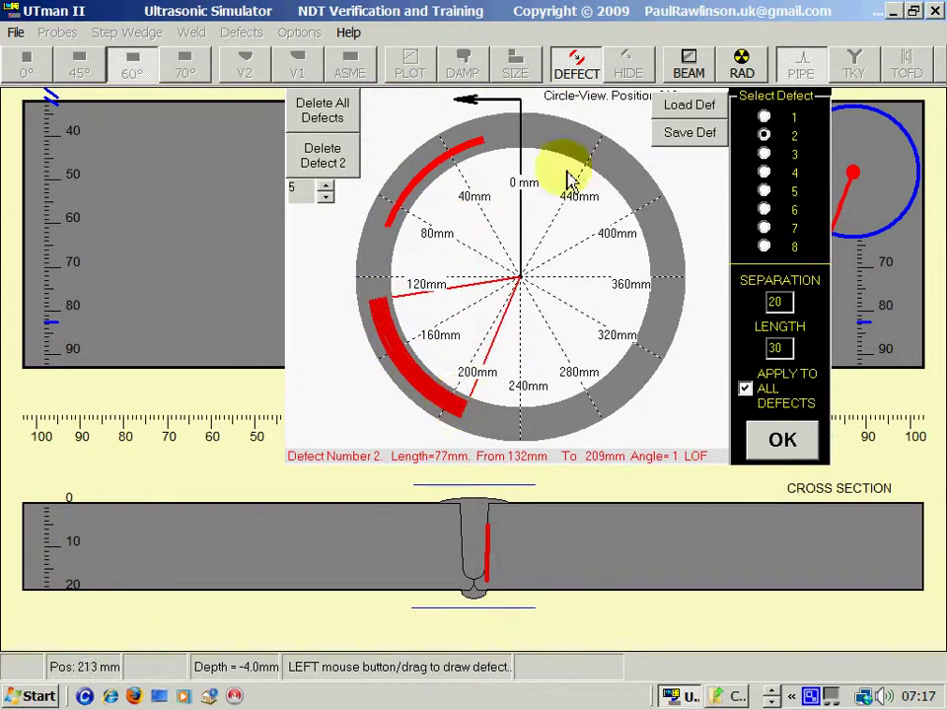
pyautogui.click(590, 68)
# Step: Move the probe to position 154 mm along the weld, about 23 mm from the centreline, facing the line defect
pyautogui.click(628, 308)
pyautogui.moveTo(627, 308); pyautogui.dragTo(574, 300)
pyautogui.moveTo(582, 511)
pyautogui.mouseDown()
pyautogui.moveTo(486, 560)
pyautogui.moveTo(534, 586)
pyautogui.moveTo(550, 588)
pyautogui.moveTo(543, 522)
pyautogui.moveTo(218, 323)
pyautogui.moveTo(96, 283)
pyautogui.moveTo(507, 501)
pyautogui.moveTo(509, 561)
pyautogui.moveTo(526, 541)
pyautogui.moveTo(549, 548)
pyautogui.moveTo(646, 412)
pyautogui.moveTo(575, 451)
pyautogui.moveTo(592, 506)
pyautogui.mouseUp()
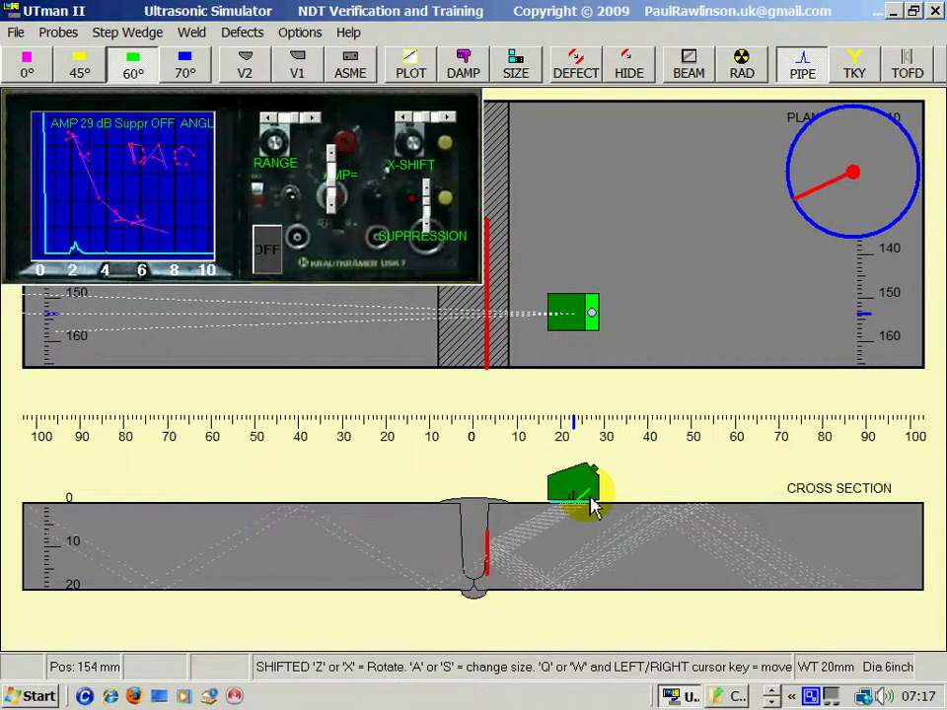
# Step: Rotate the line defect in steps until its face lies roughly square to the 60° beam
pyautogui.hotkey('shift', 'z')
pyautogui.hotkey('shift', 'z')
pyautogui.hotkey('shift', 'z')
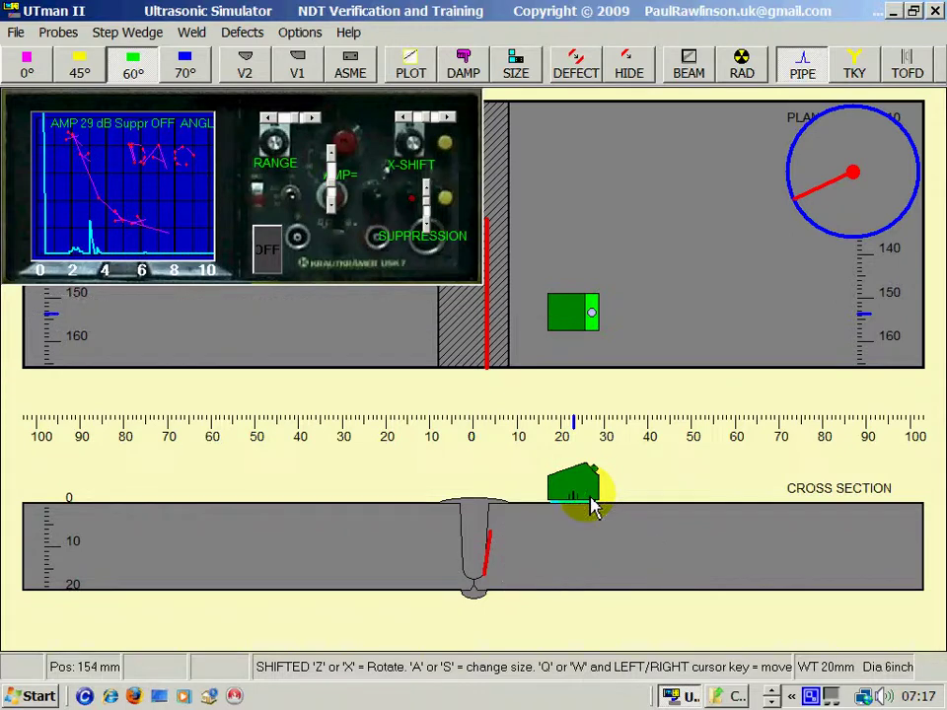
pyautogui.hotkey('shift', 'z')
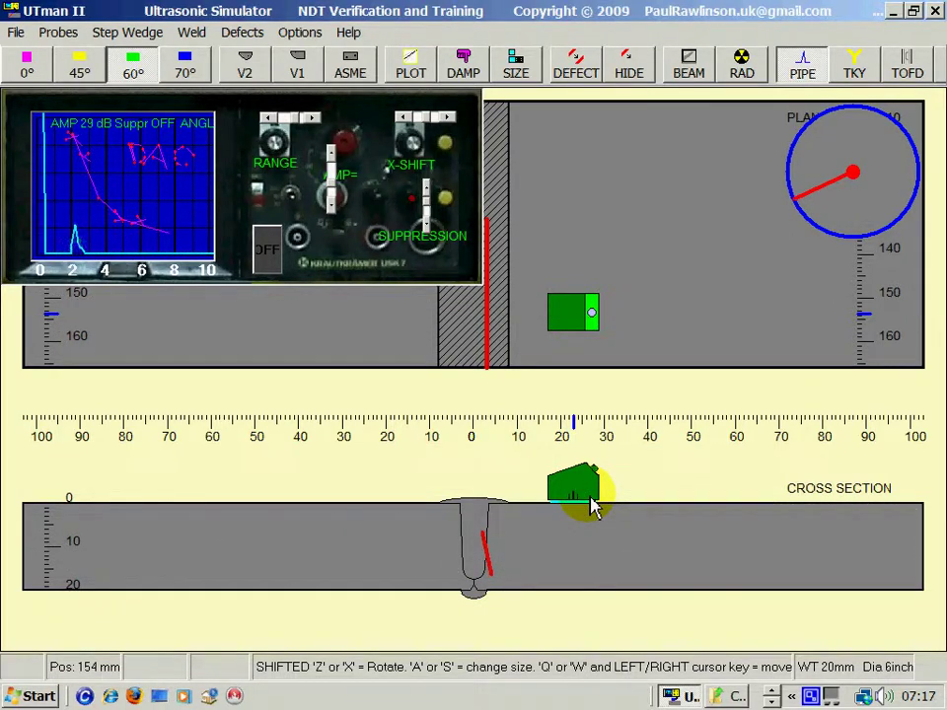
pyautogui.hotkey('shift', 'z')
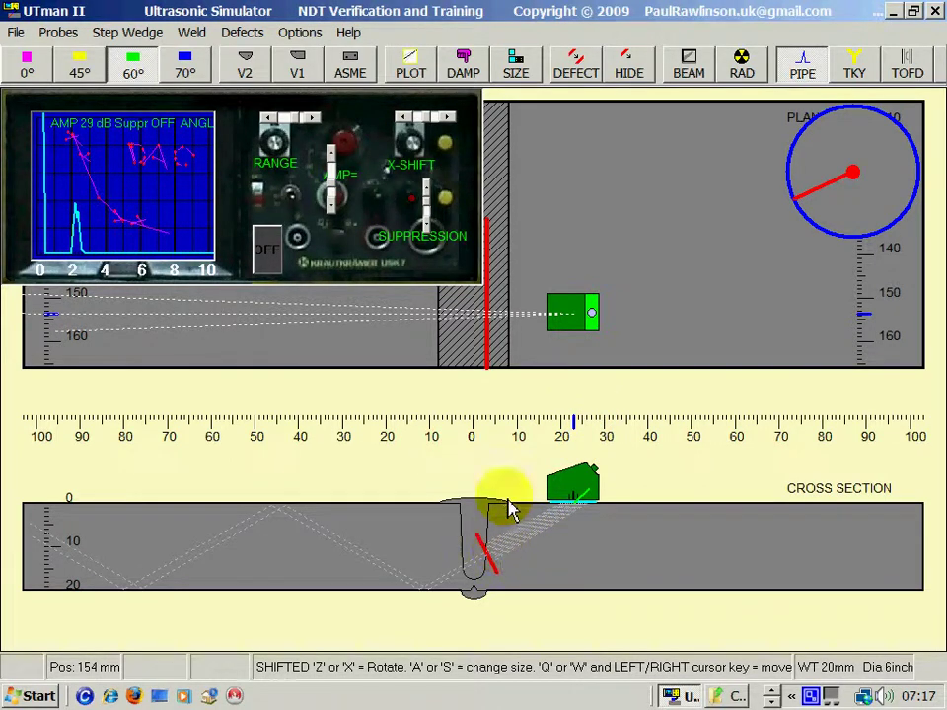
# Step: Set the amplitude to 32 dB and scan the tilted line defect around position 155 to 157 mm against the DAC curve
pyautogui.moveTo(575, 325)
pyautogui.mouseDown()
pyautogui.moveTo(568, 247)
pyautogui.moveTo(577, 298)
pyautogui.mouseUp()
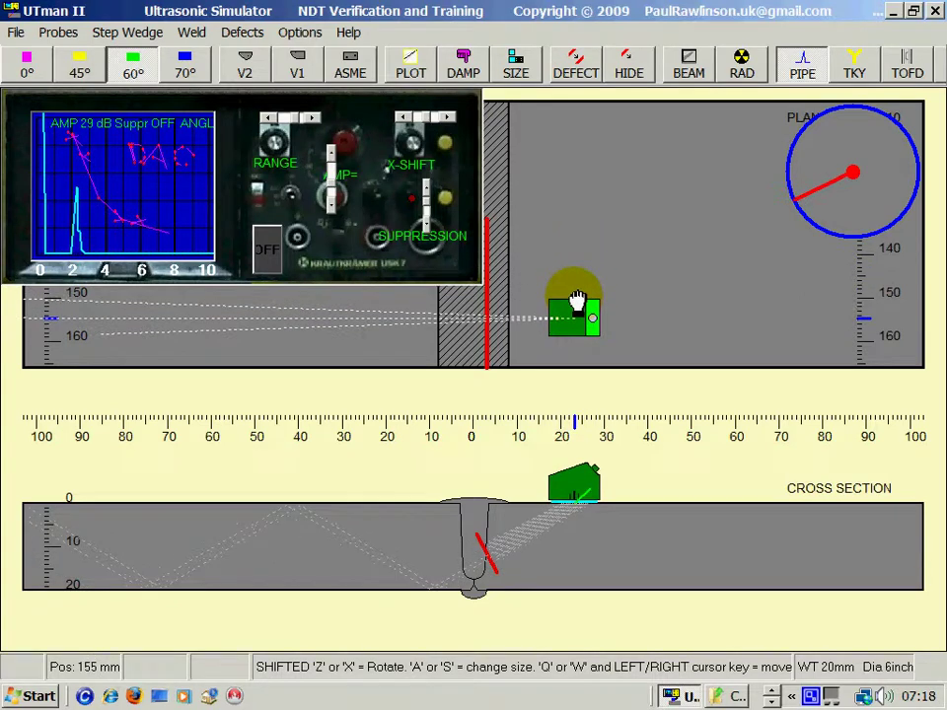
pyautogui.click(338, 163)
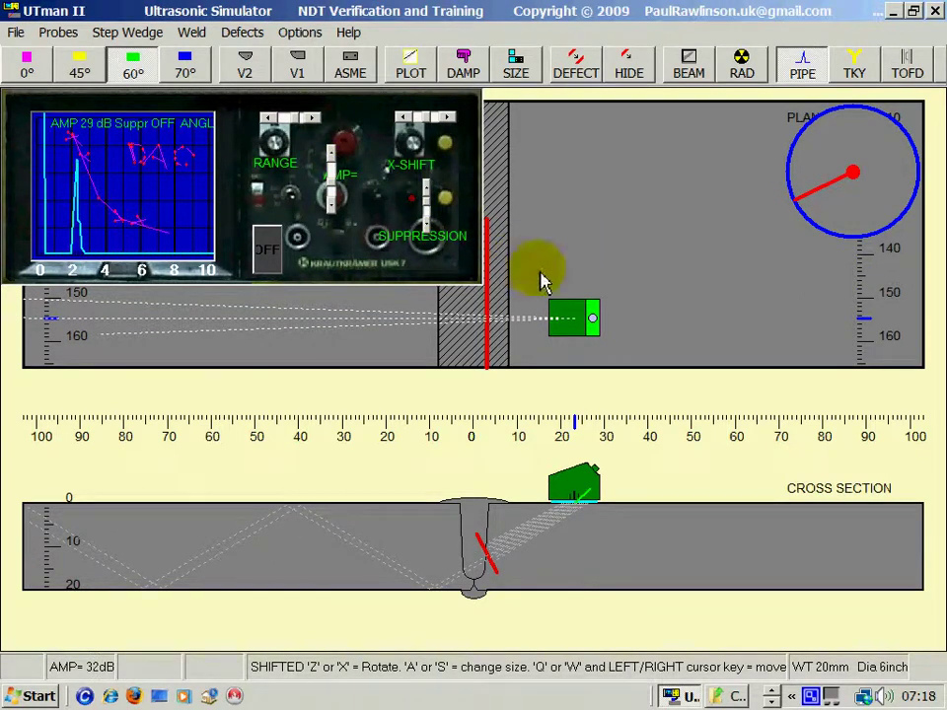
pyautogui.moveTo(581, 344)
pyautogui.mouseDown()
pyautogui.moveTo(595, 323)
pyautogui.moveTo(620, 320)
pyautogui.moveTo(571, 317)
pyautogui.moveTo(597, 312)
pyautogui.moveTo(575, 315)
pyautogui.moveTo(579, 301)
pyautogui.moveTo(581, 311)
pyautogui.moveTo(560, 316)
pyautogui.mouseUp()
pyautogui.click(98, 194)
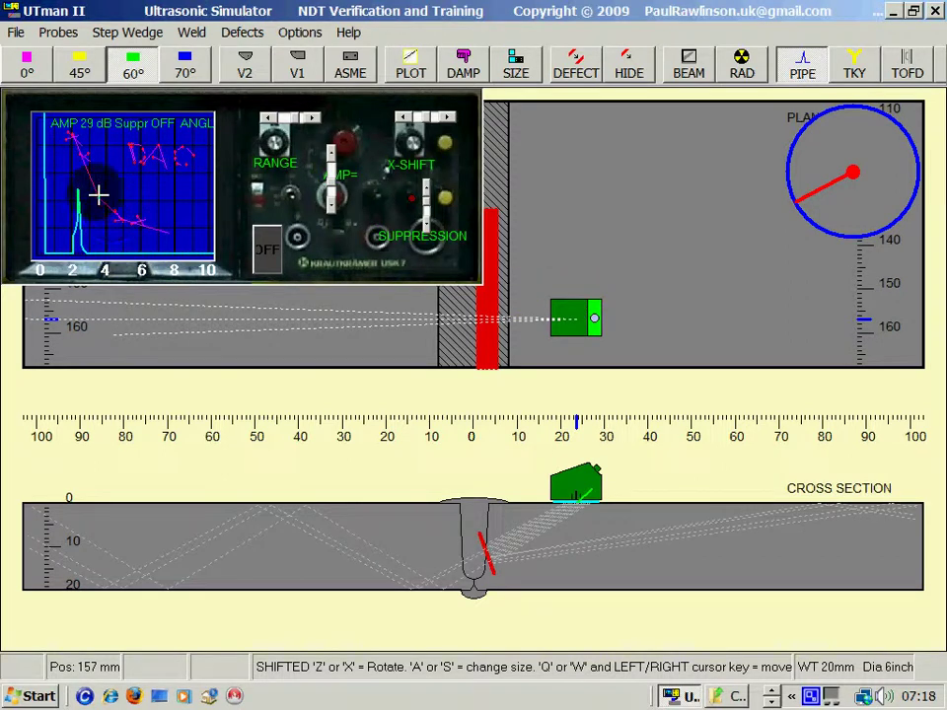
# Step: Rotate the line defect clockwise in steps, through vertical, until it lies roughly parallel to the 60° beam, comparing its echoes with the DAC curve
pyautogui.moveTo(79, 204); pyautogui.dragTo(144, 322)
pyautogui.hotkey('shift', 'z')
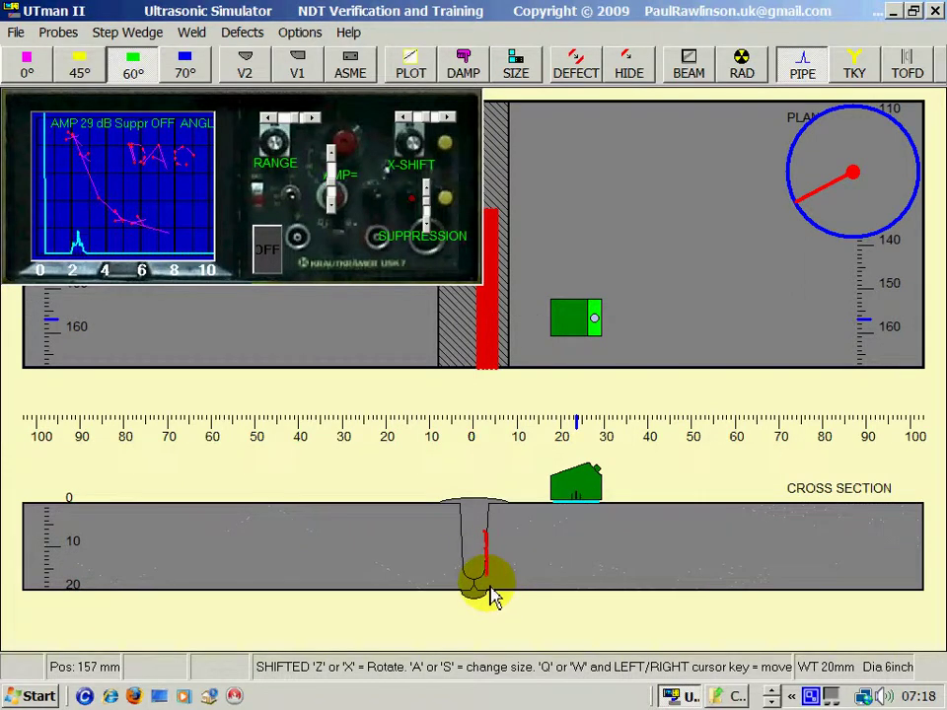
pyautogui.hotkey('shift', 'z')
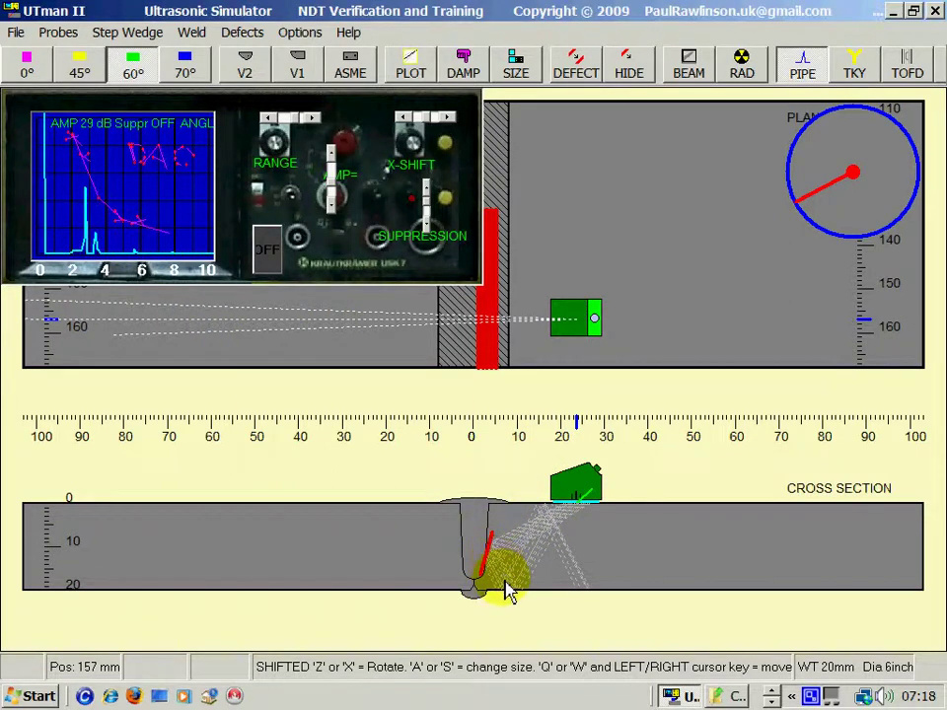
pyautogui.click(577, 511)
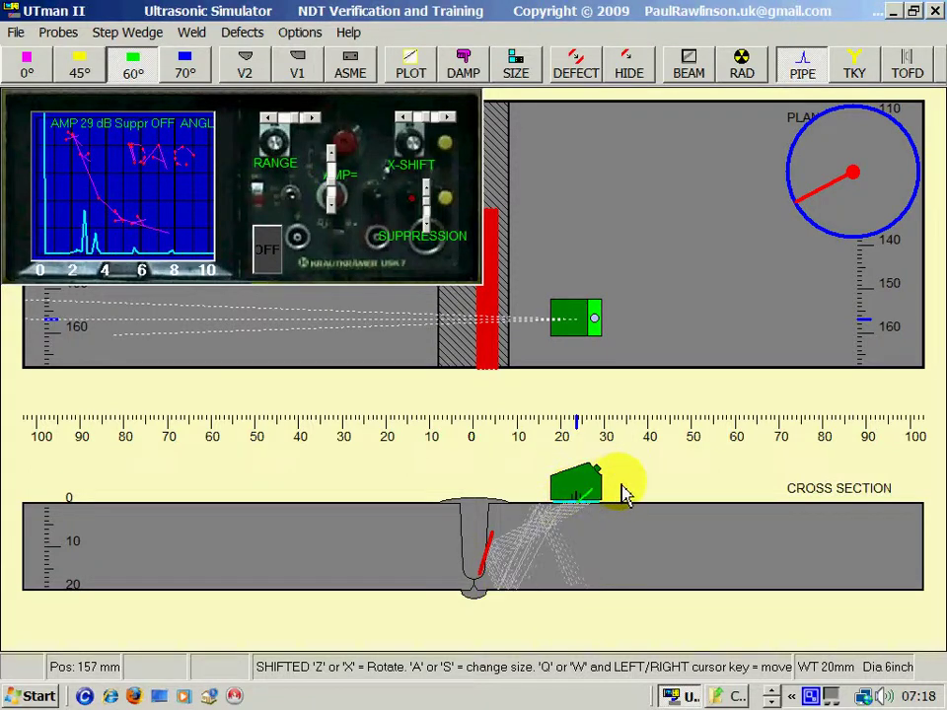
pyautogui.click(673, 492)
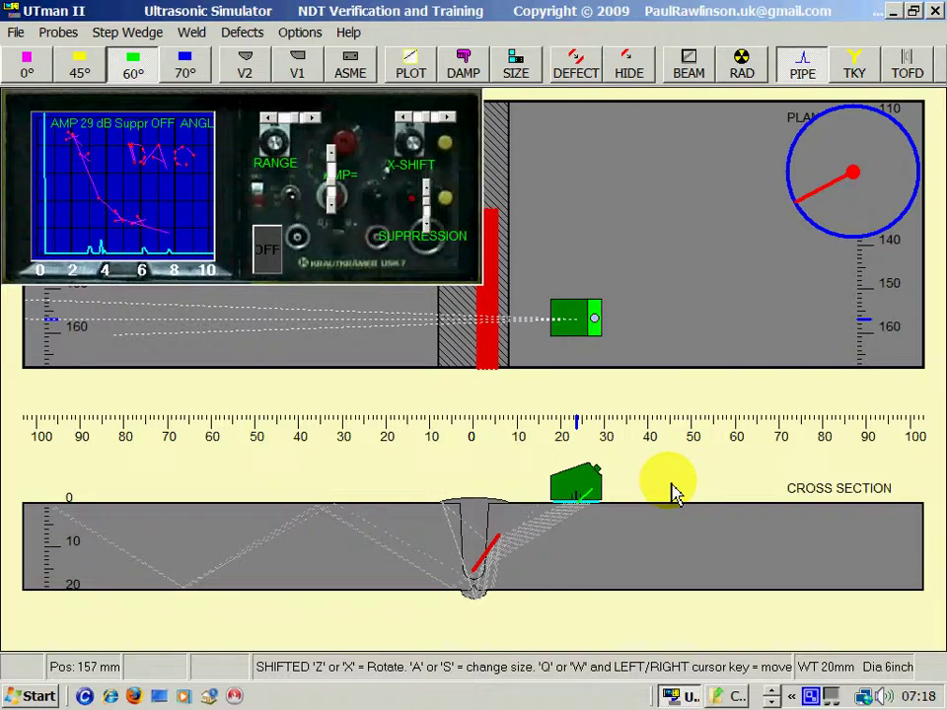
pyautogui.click(673, 491)
pyautogui.click(671, 491)
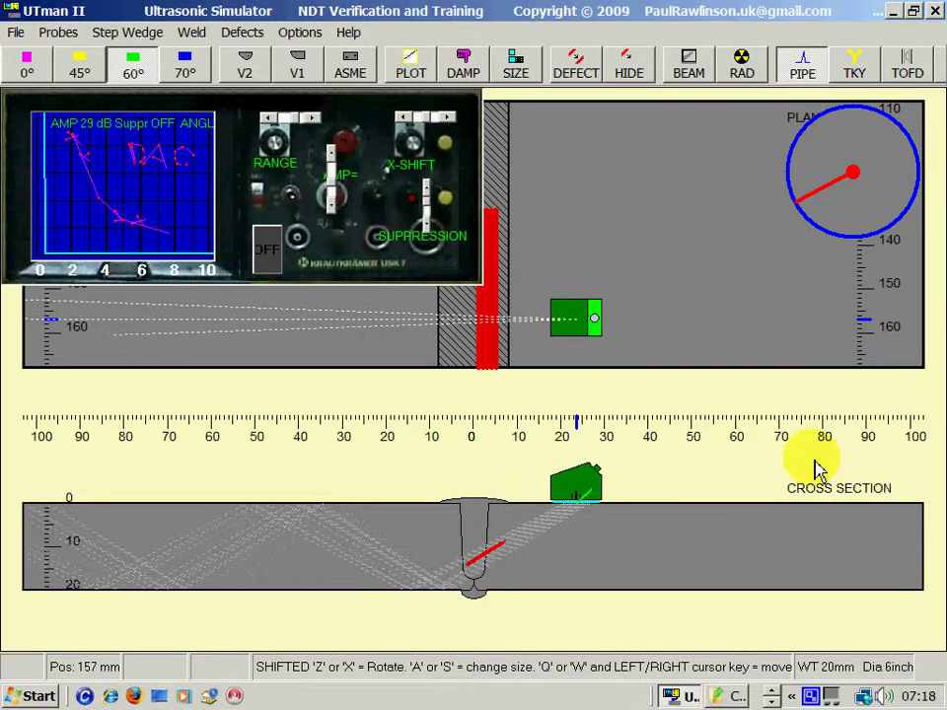
# Step: Rotate the line defect further clockwise past horizontal until it slopes gently down towards the probe side, and check its echoes against the DAC curve
pyautogui.click(697, 518)
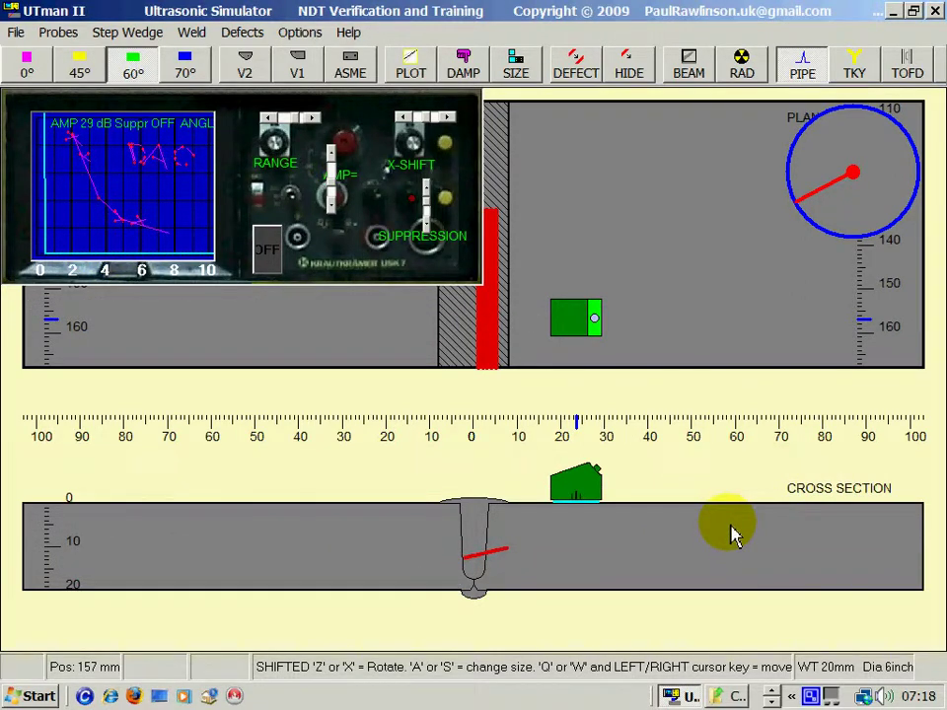
pyautogui.hotkey('shift', 'x')
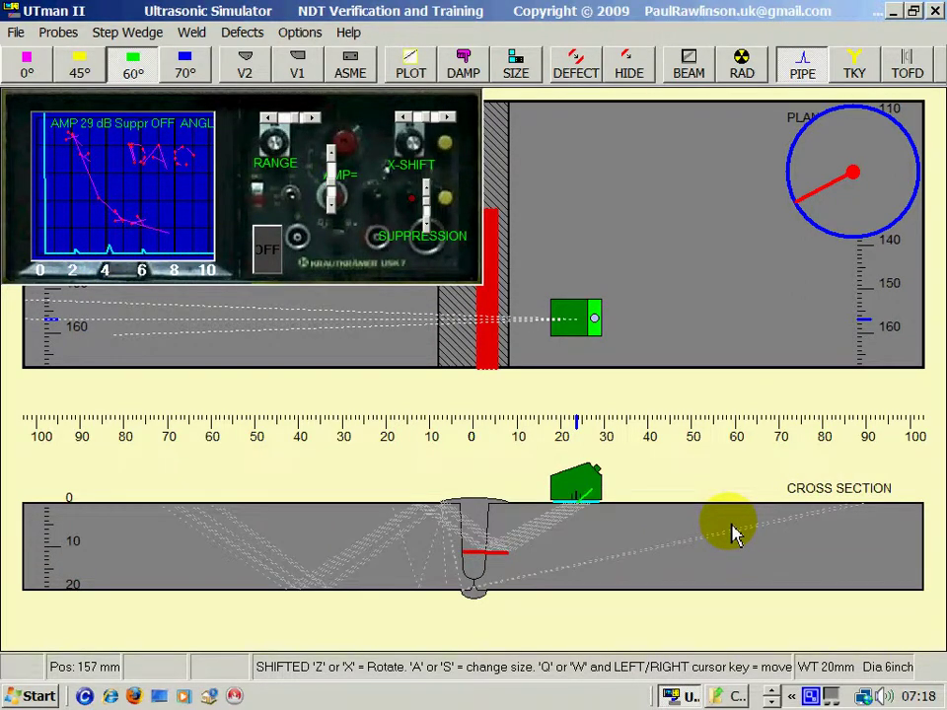
pyautogui.hotkey('shift', 'x')
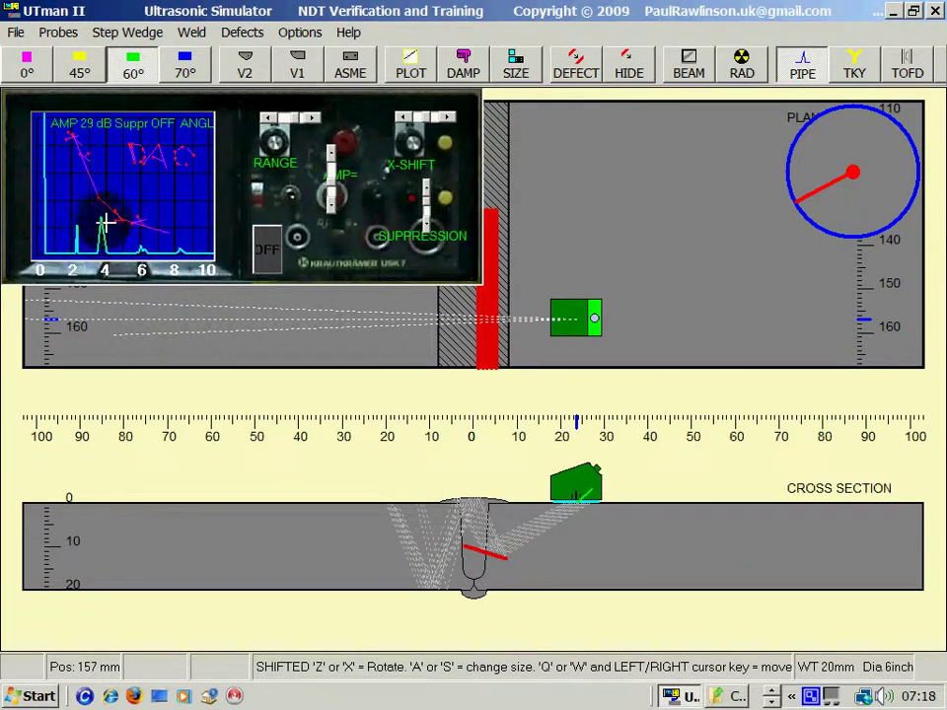
pyautogui.click(468, 85)
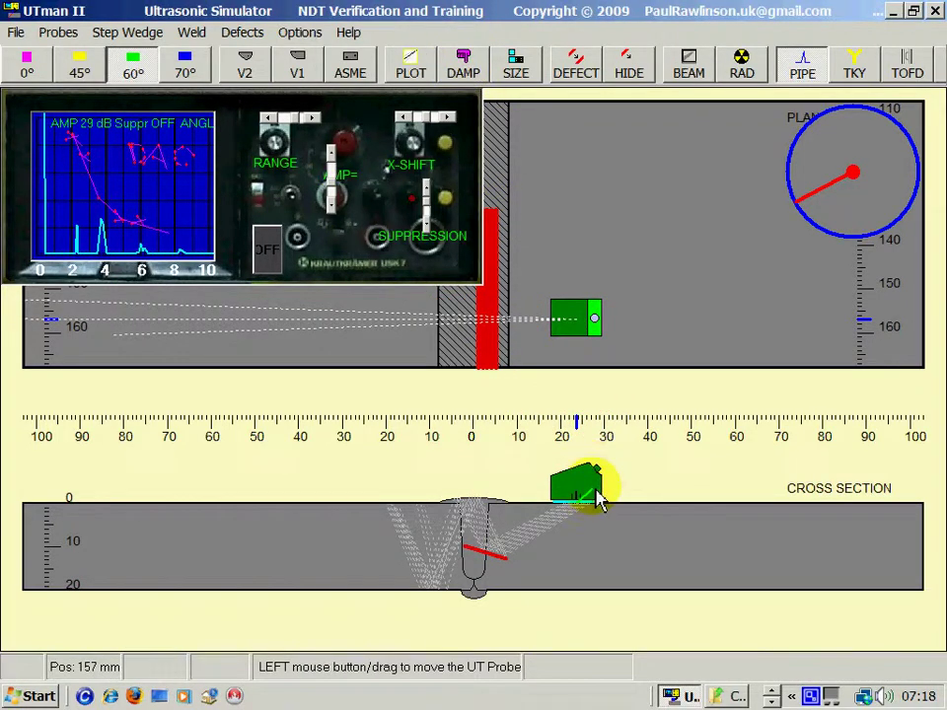